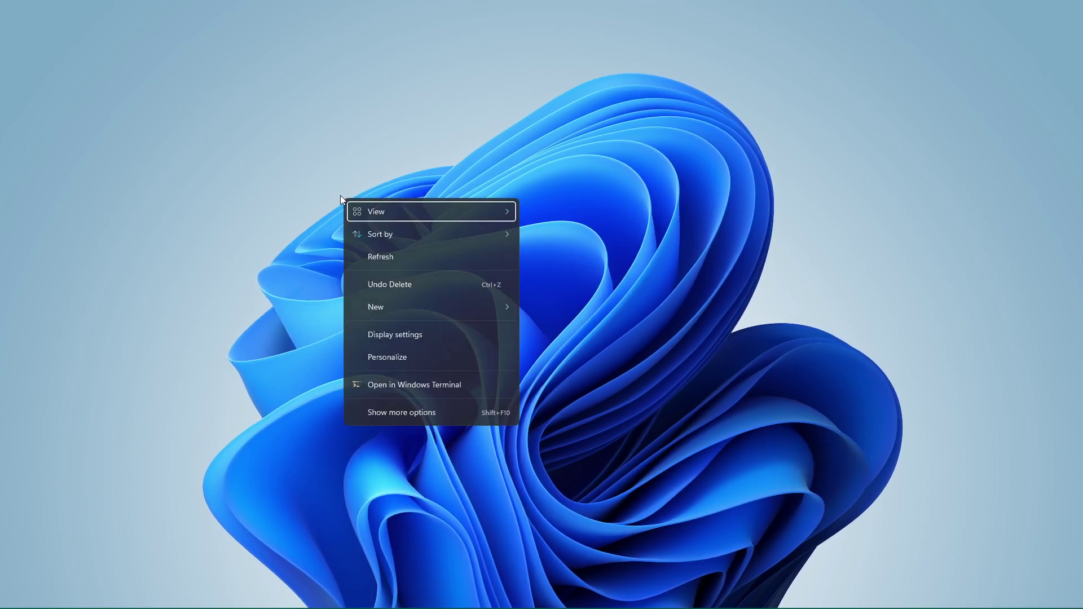
Step: Expand the desktop context menu with Show more options, then dismiss it
click(446, 412)
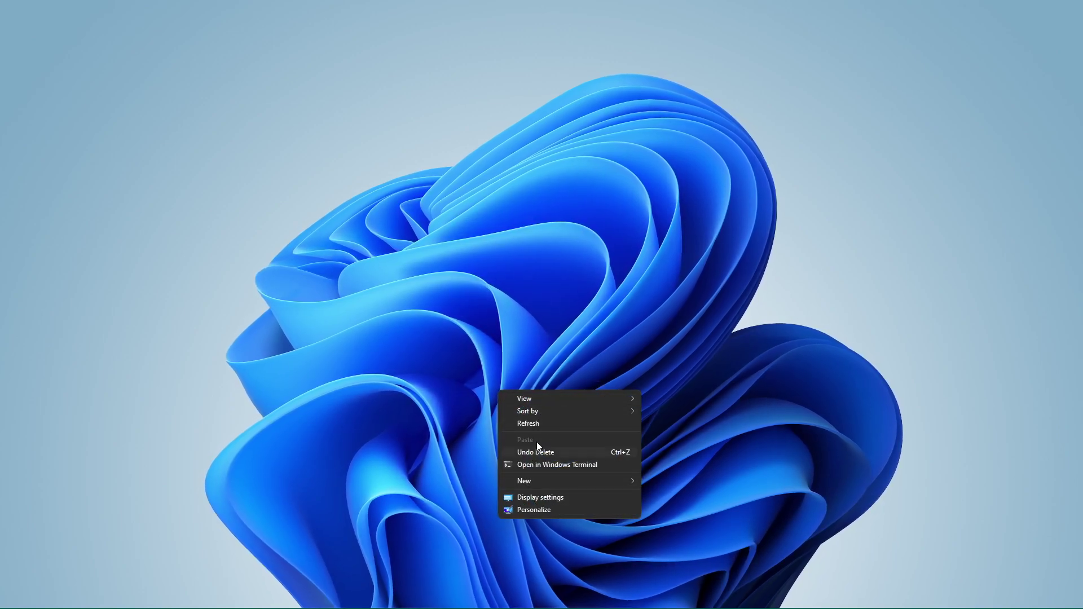
click(513, 272)
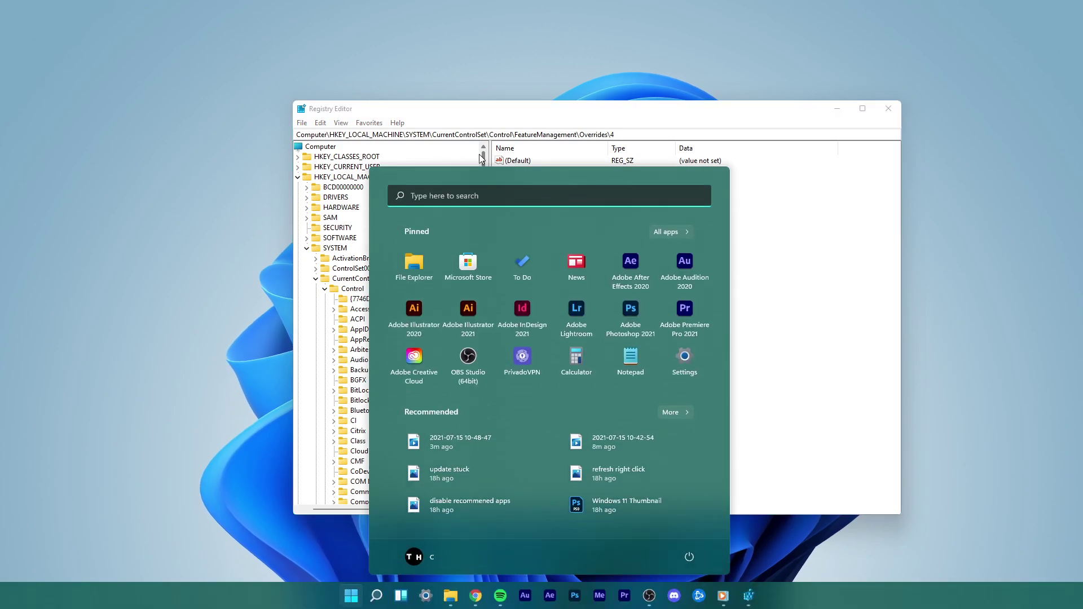
key(super)
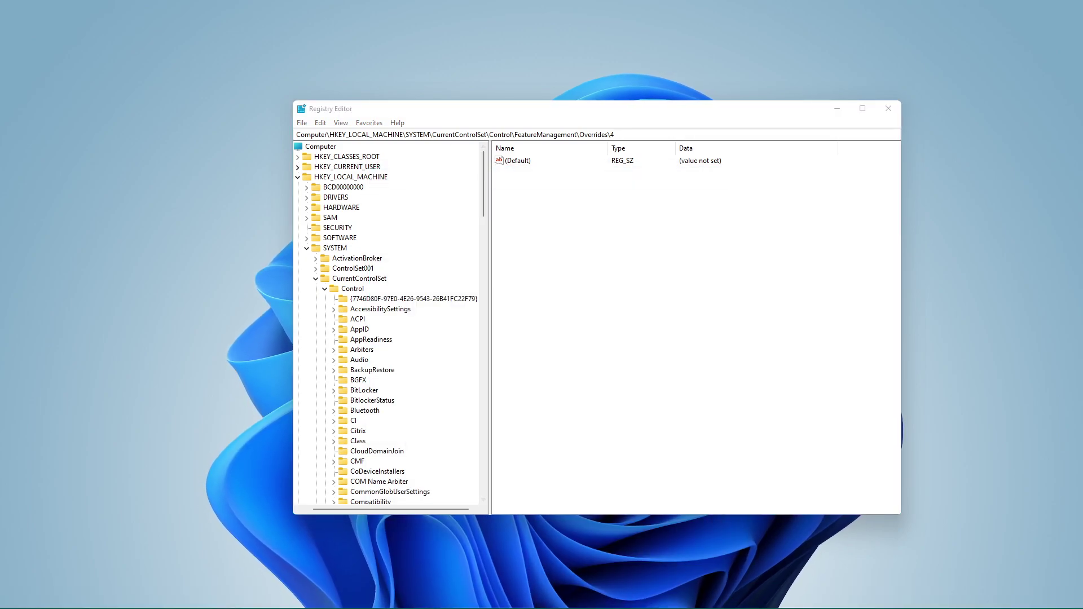
Step: Run regedit from the Run box to bring Registry Editor back to the front
key(super+r)
text(re)
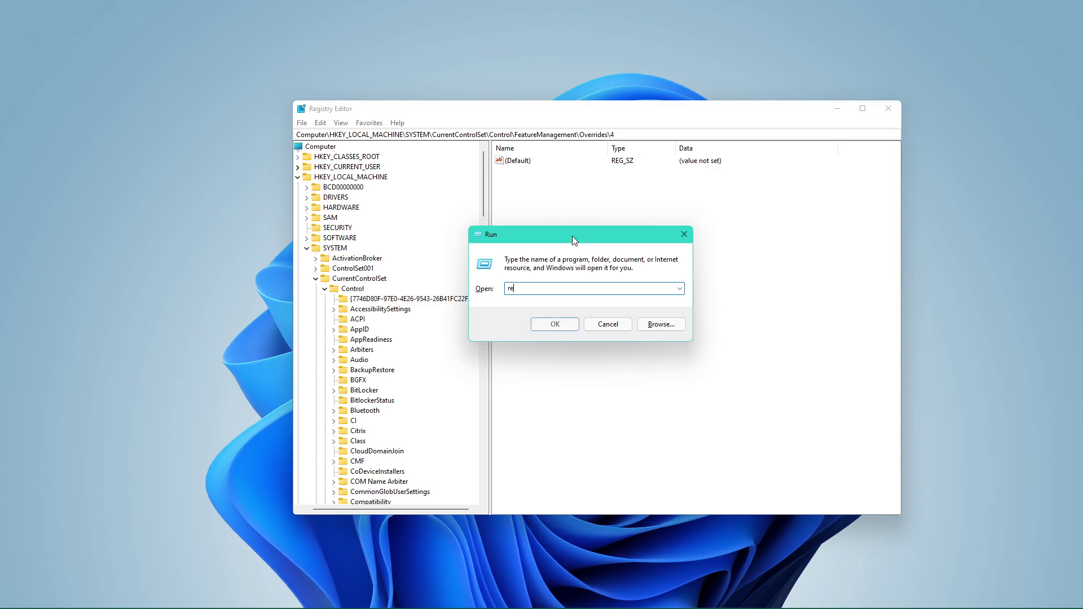
text(gedit)
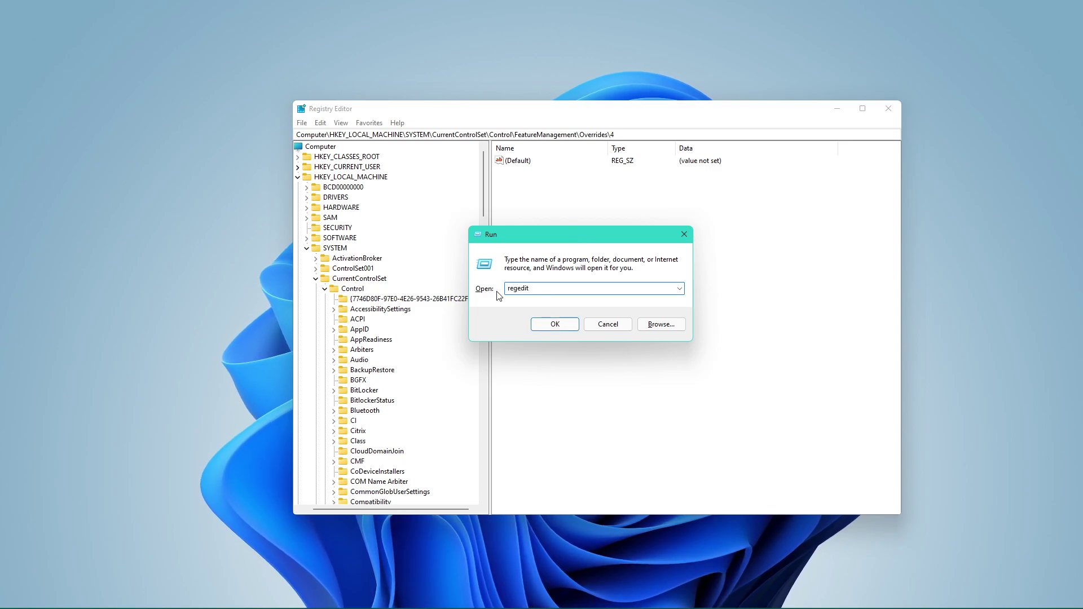
double_click(522, 287)
click(542, 324)
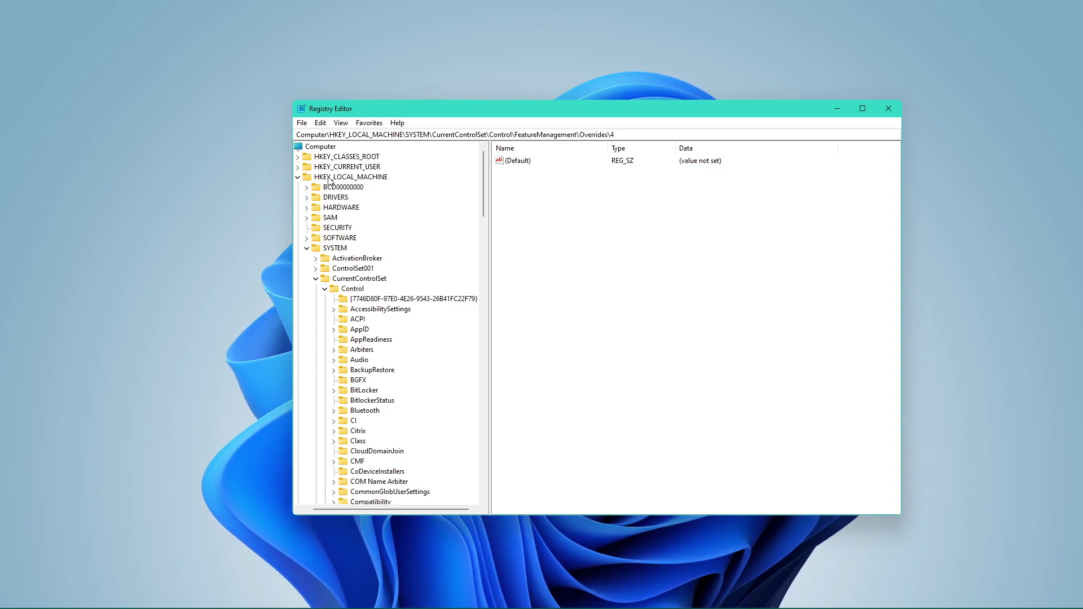
Step: Export the selected Overrides\4 branch to the Desktop as old.reg
click(303, 125)
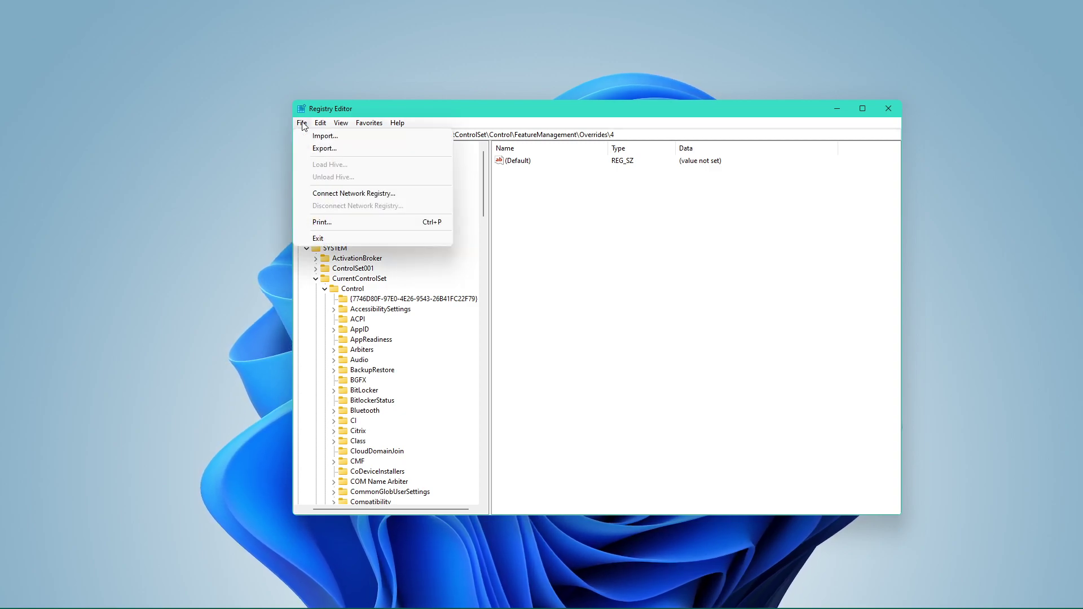
click(306, 153)
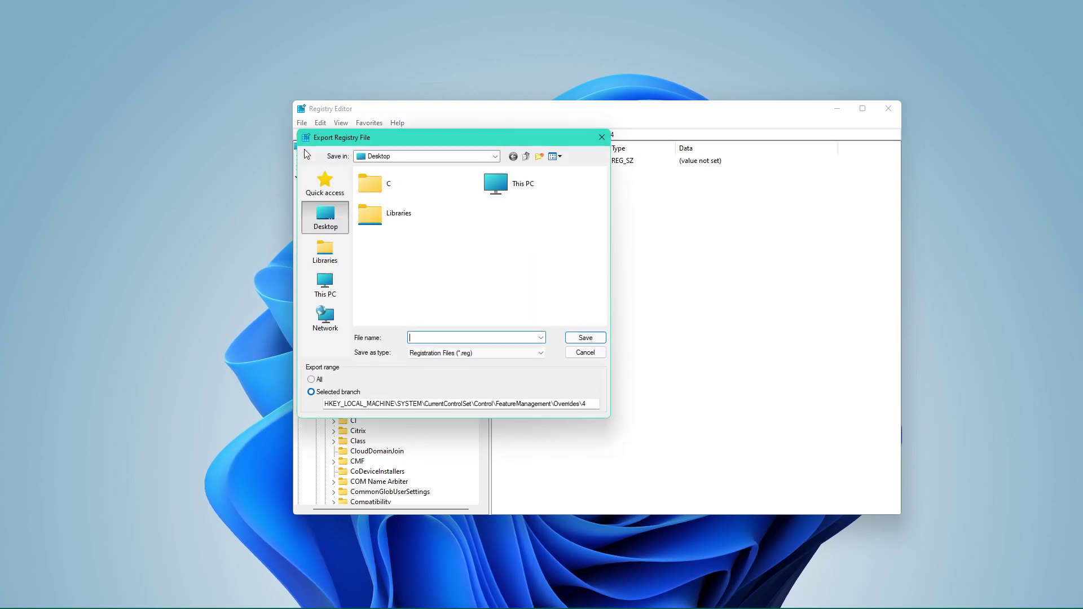
text(old)
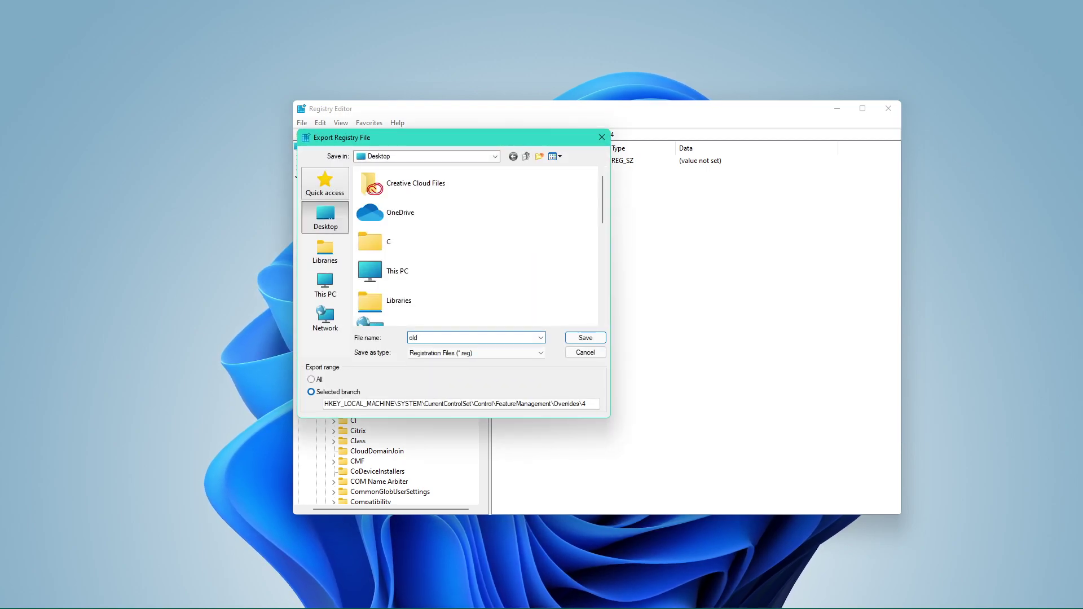
click(575, 340)
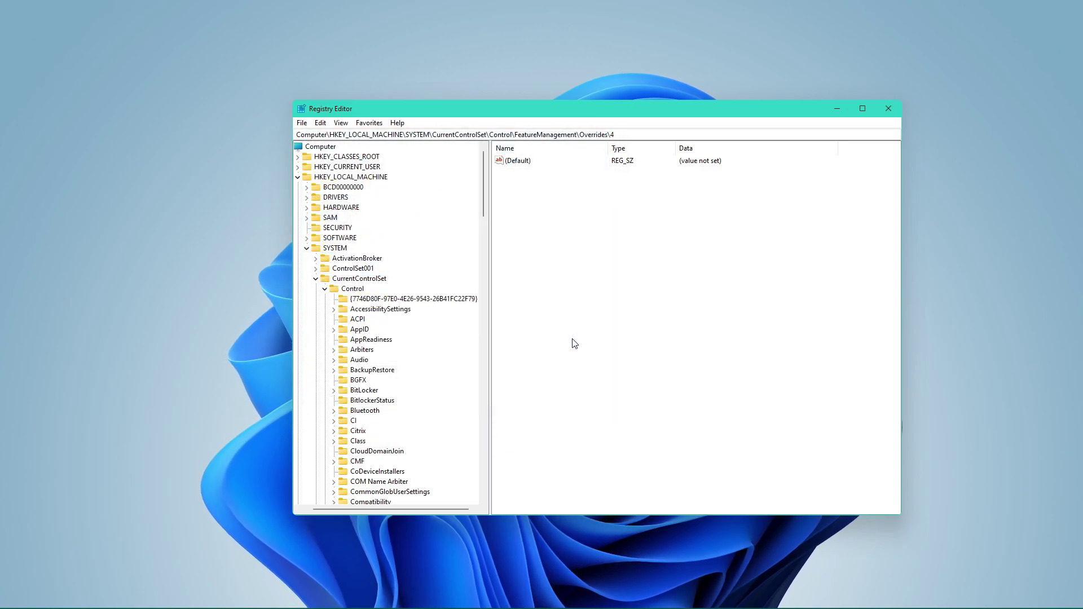
Step: Expand HKEY_LOCAL_MACHINE\SYSTEM\CurrentControlSet\Control\FeatureManagement\Overrides and select key 4
click(335, 177)
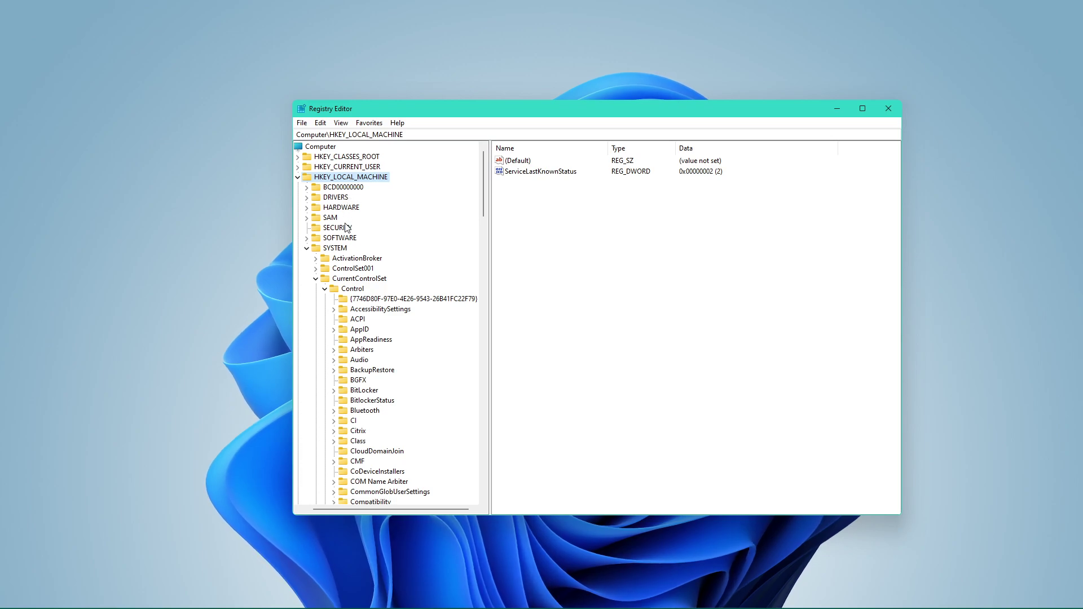
click(342, 249)
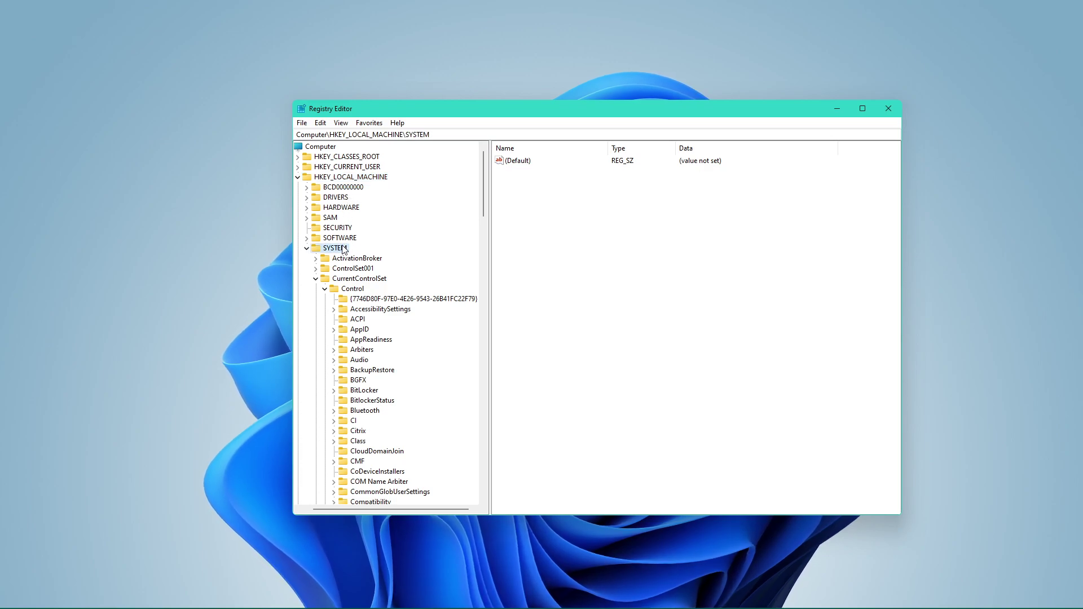
click(339, 280)
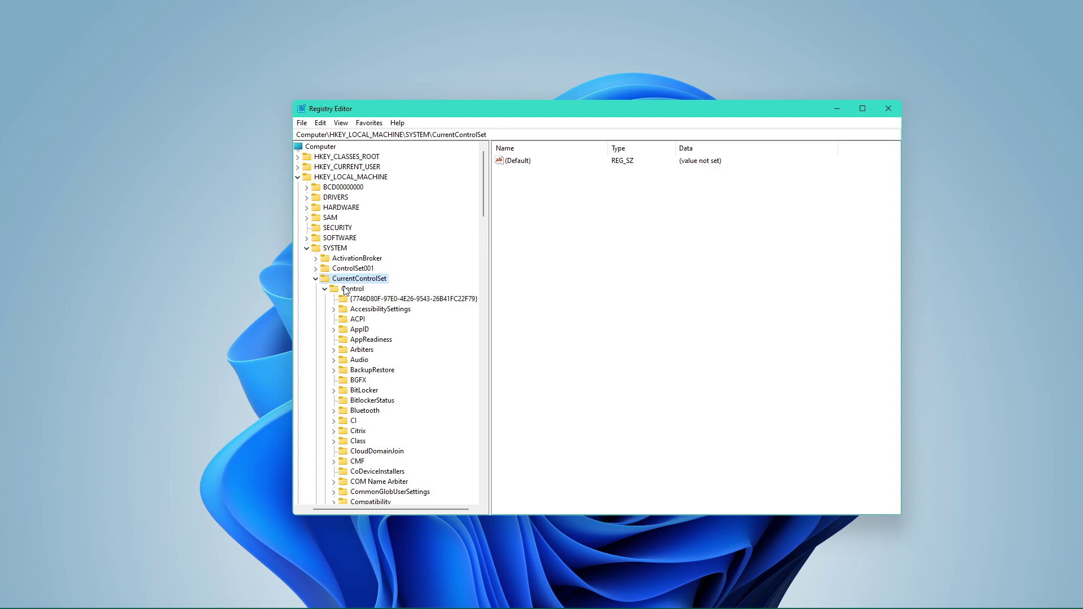
click(346, 291)
drag(483, 206, 489, 300)
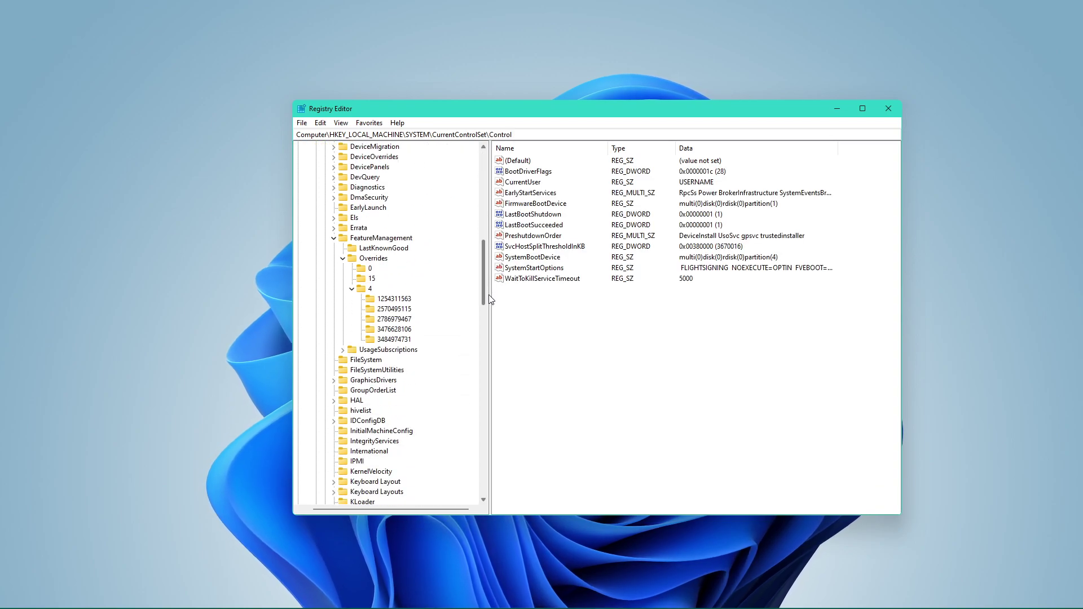
click(386, 238)
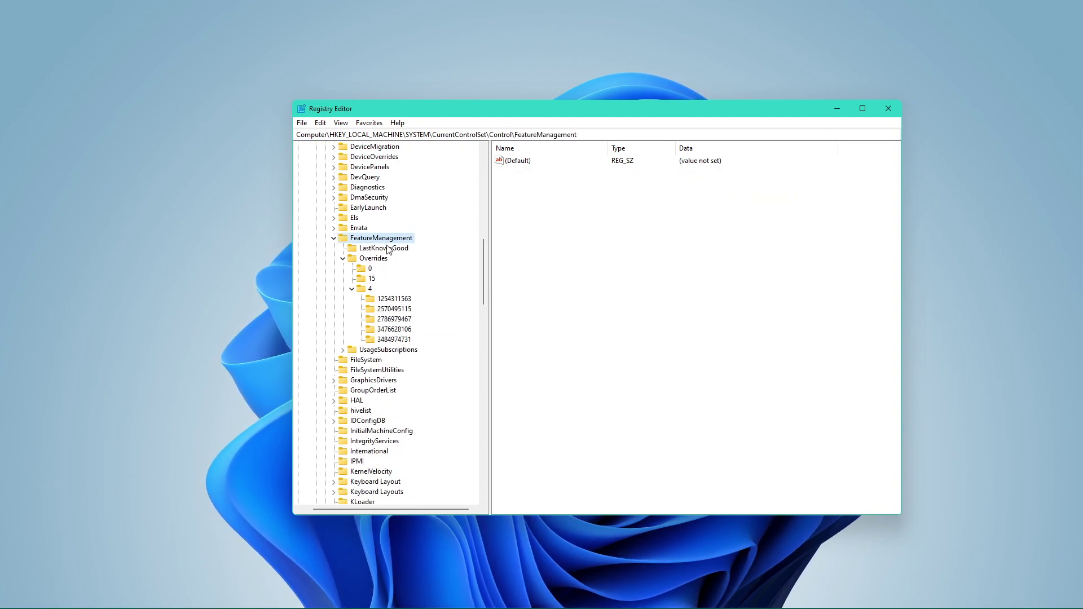
click(388, 260)
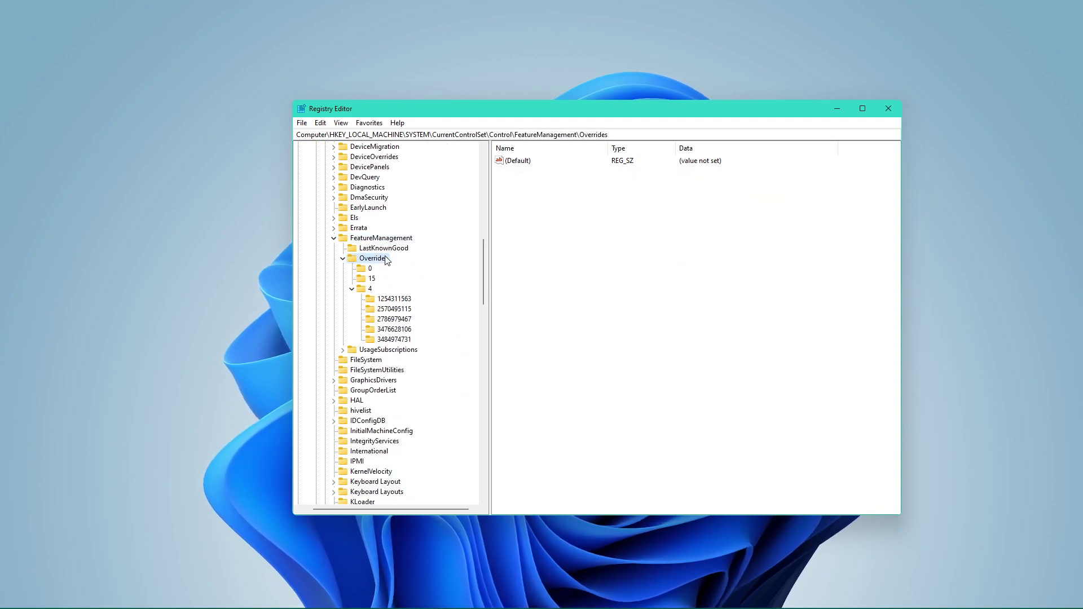
click(362, 289)
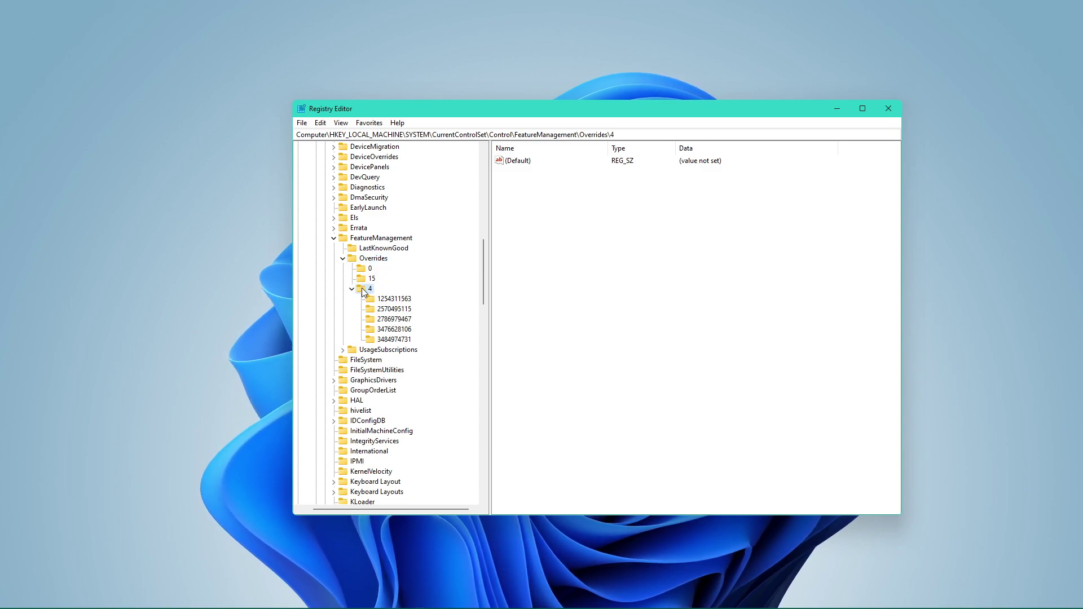
Step: Add a new subkey under key 4 and name it 586118283
right_click(364, 292)
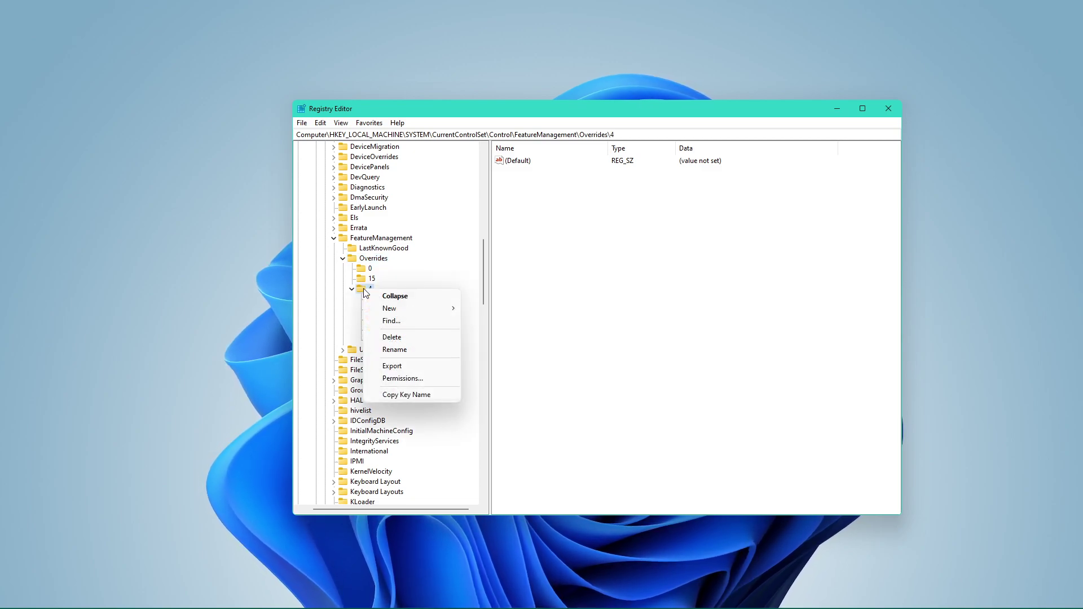
mouse_move(399, 309)
click(466, 309)
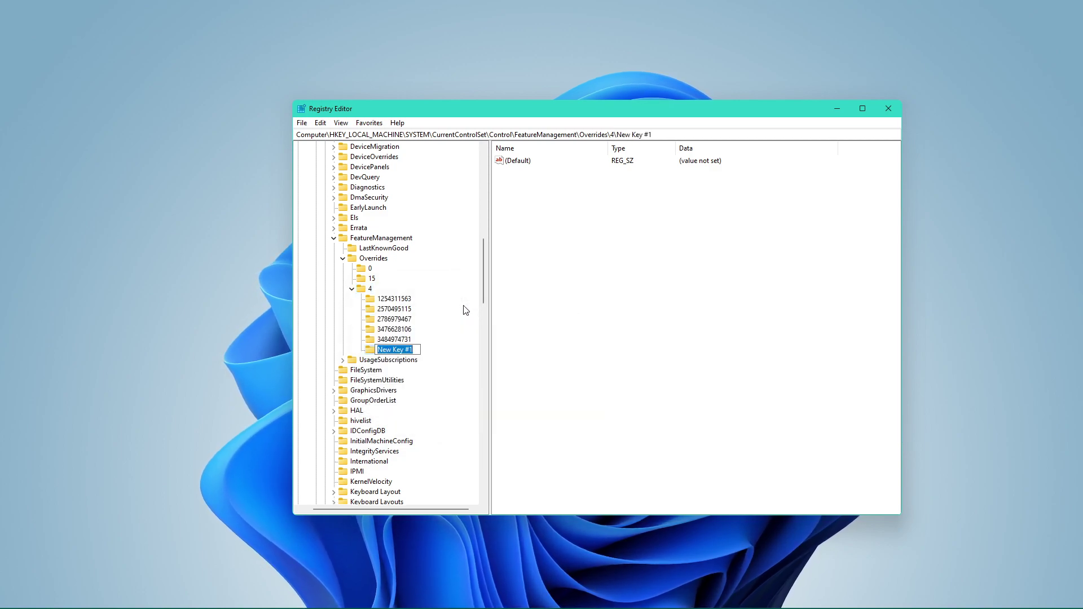
text(586)
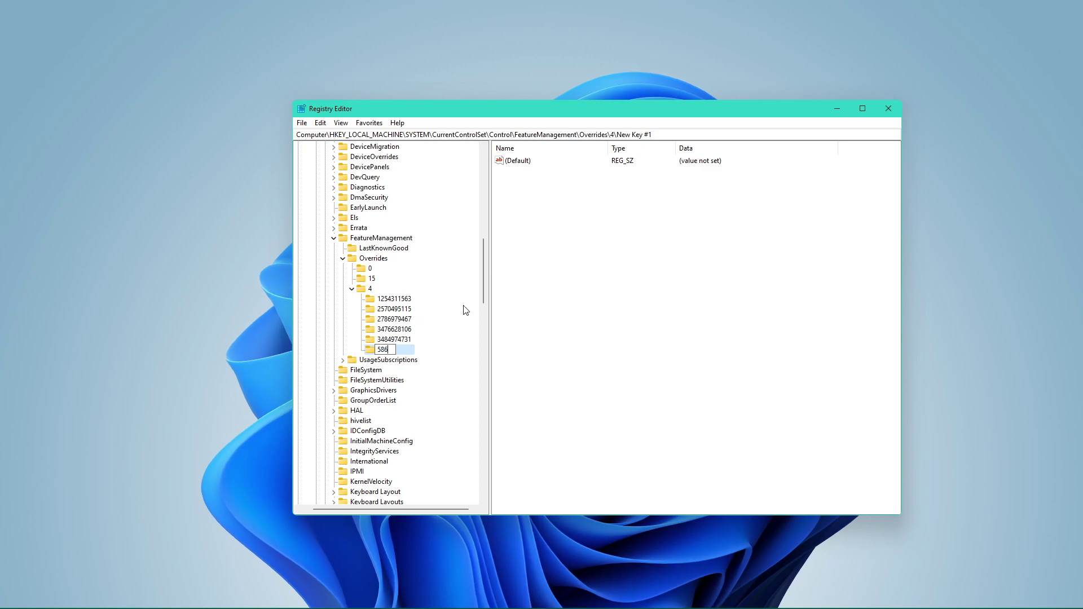
text(118283)
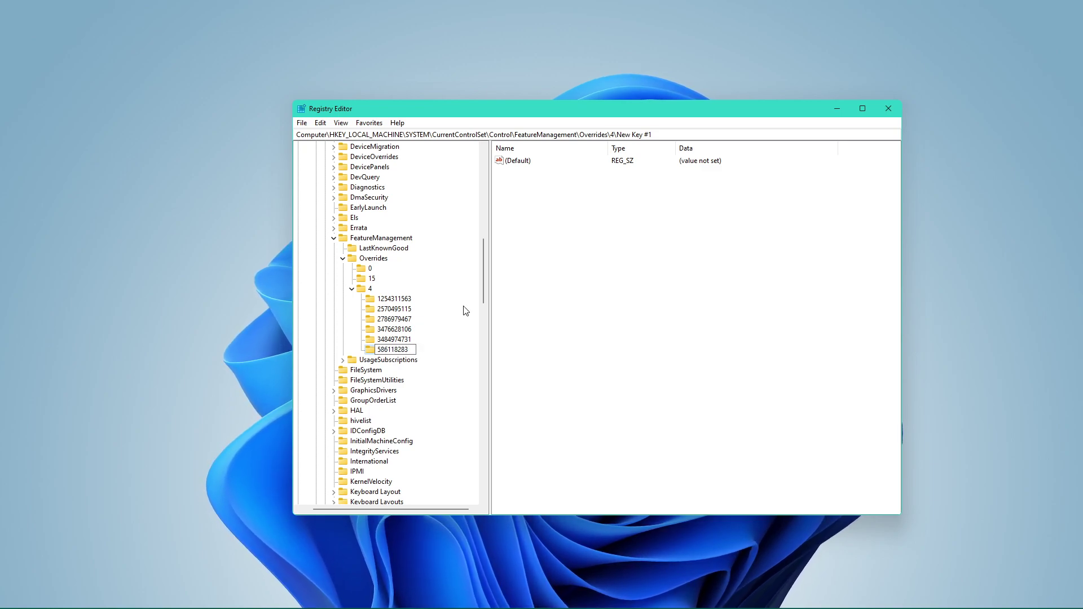
key(Return)
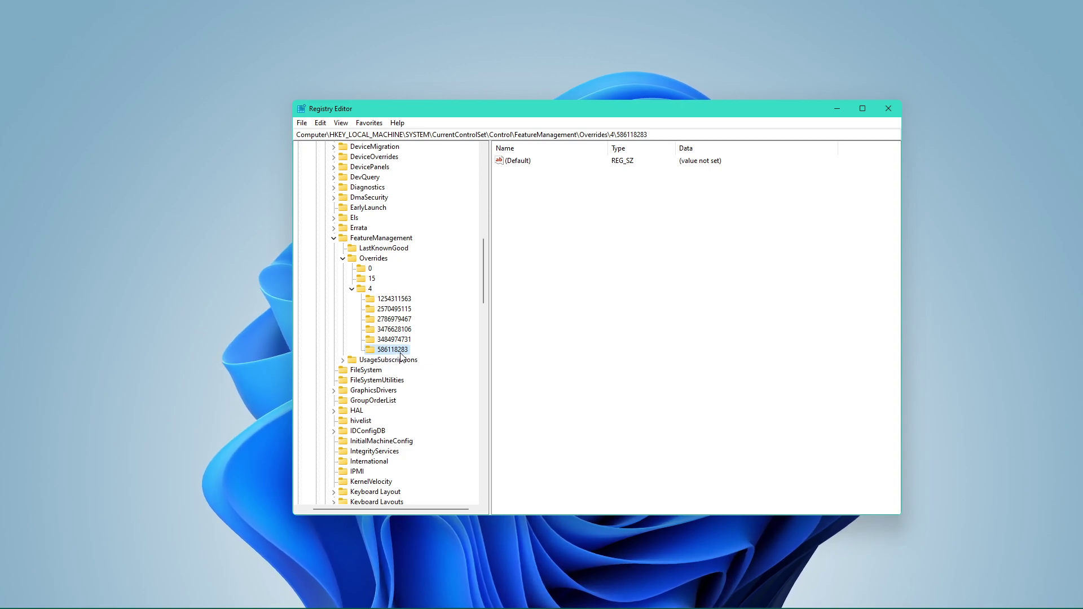
Step: Create a 32-bit DWORD named EnabledState in 586118283 with value data 1
drag(482, 265, 484, 289)
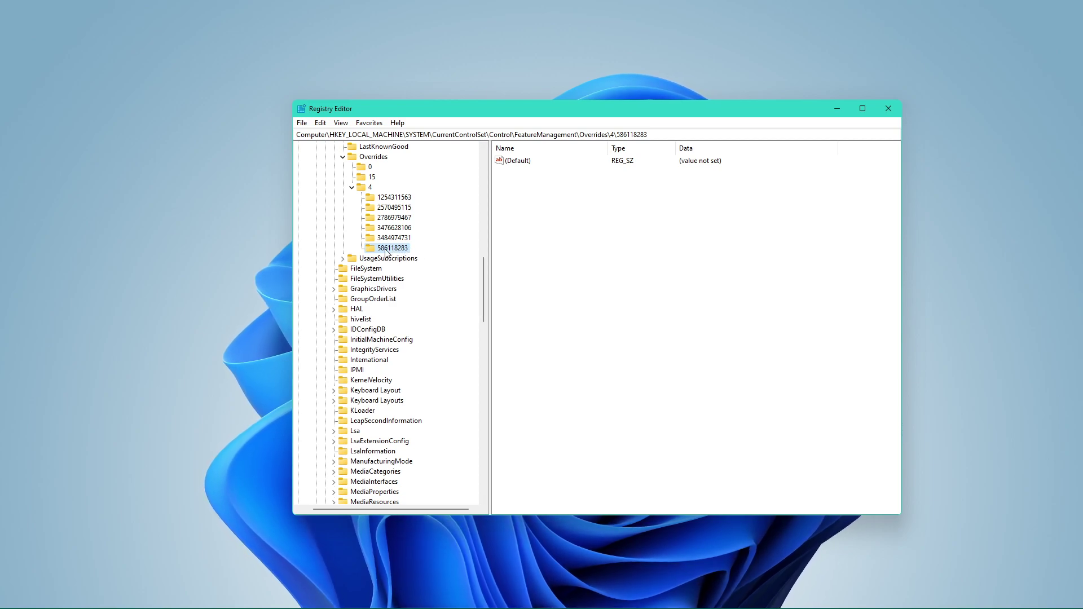
right_click(533, 201)
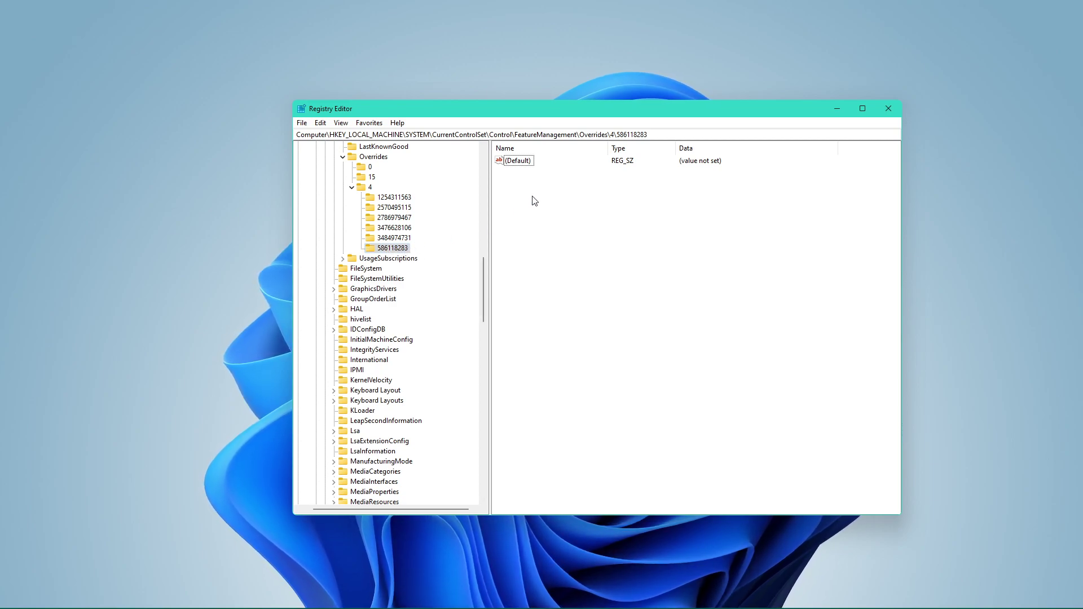
mouse_move(540, 203)
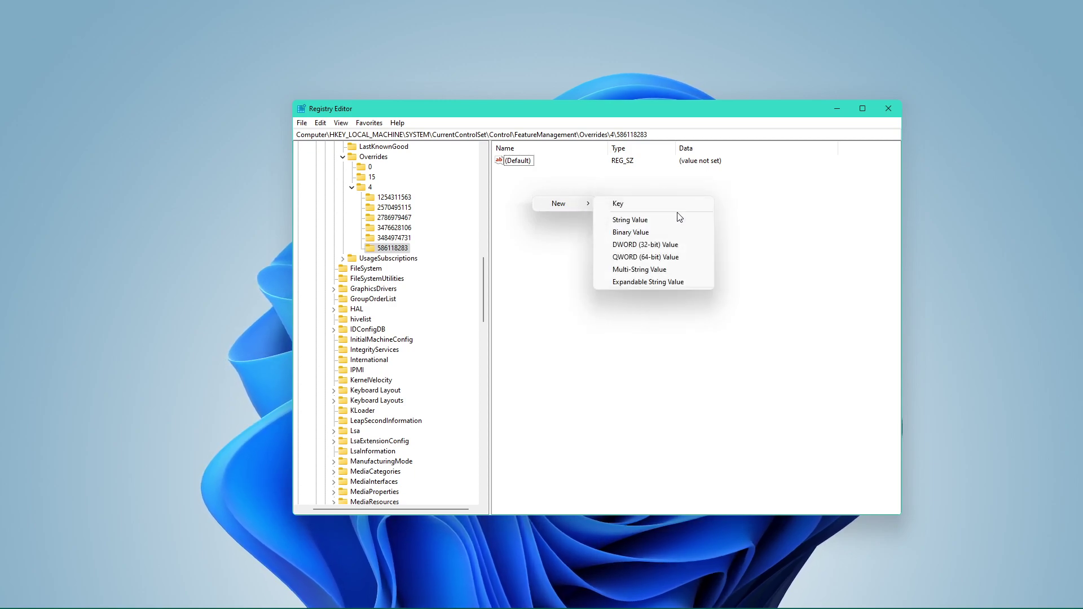
click(689, 246)
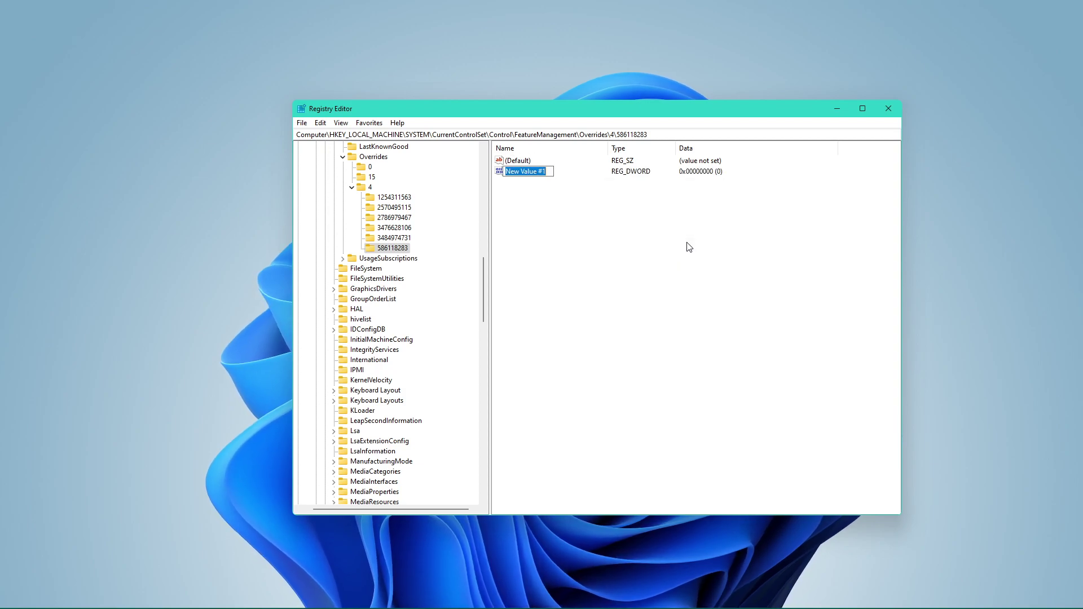
text(EnabledState)
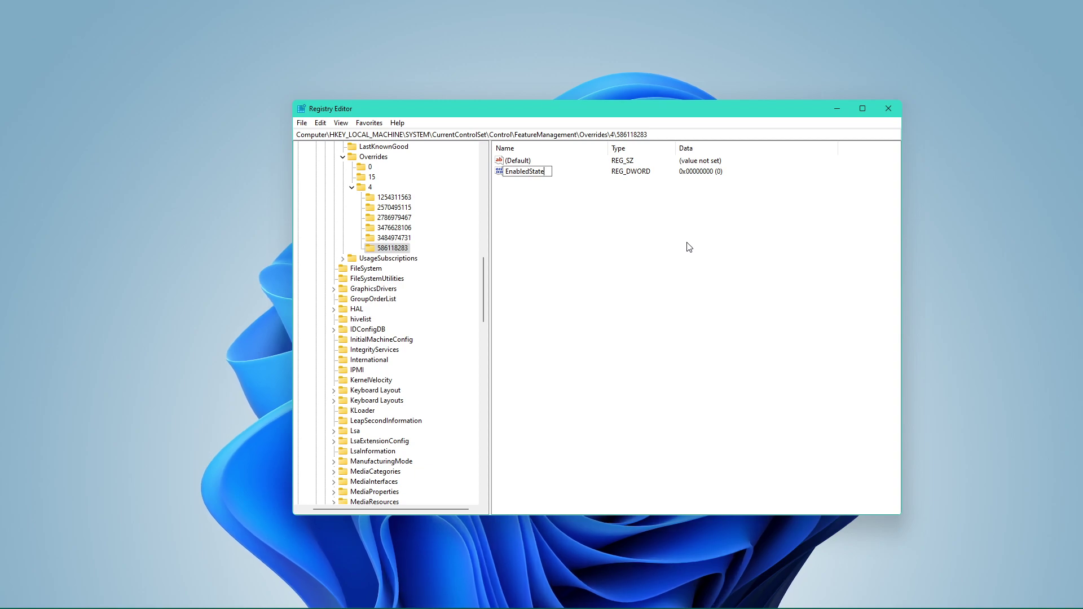
key(Return)
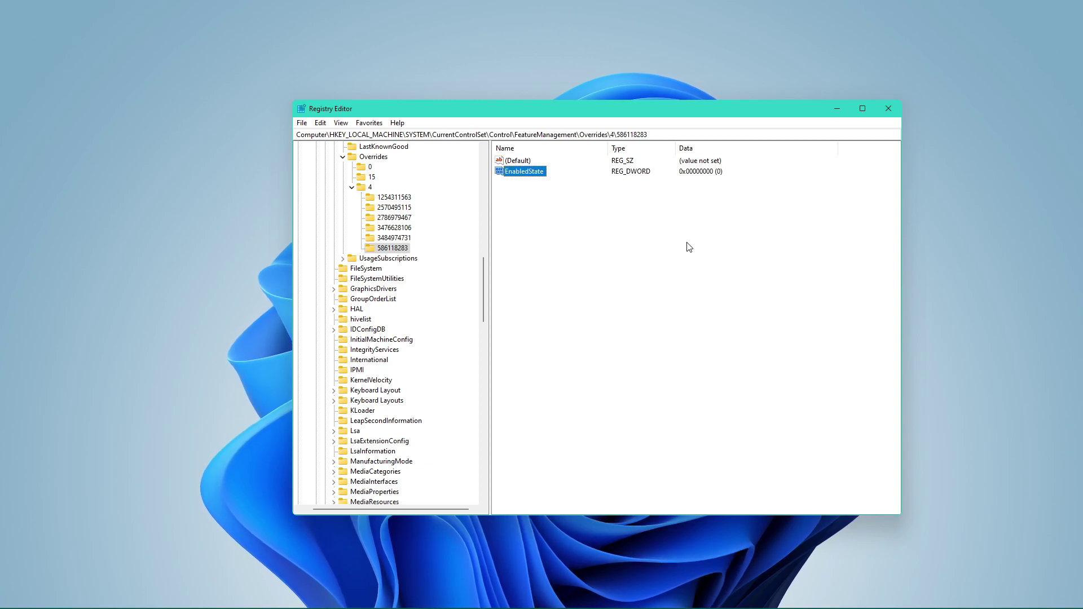
double_click(529, 172)
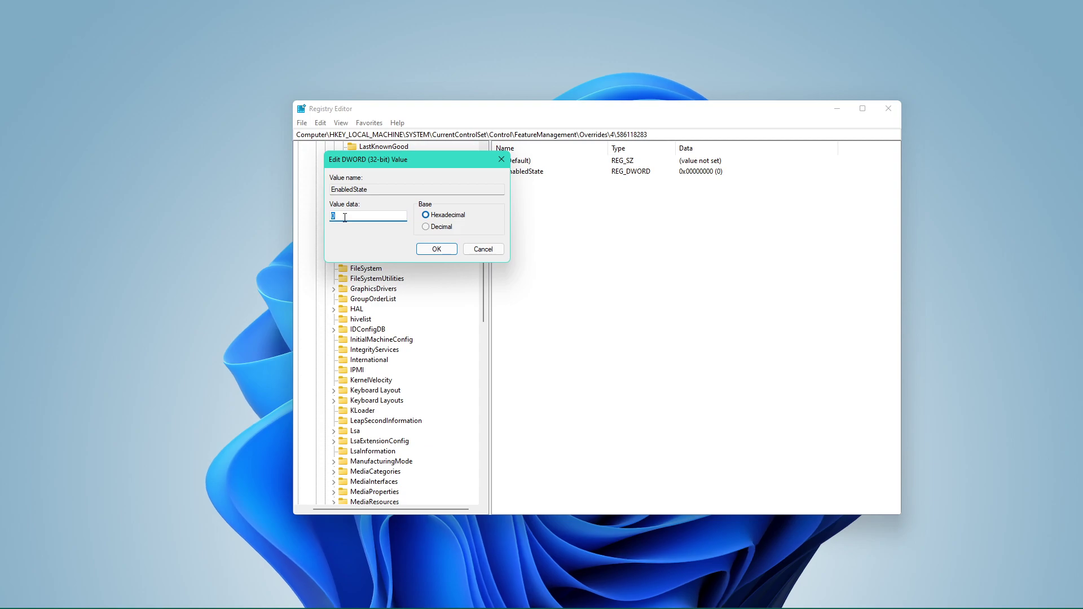
click(437, 249)
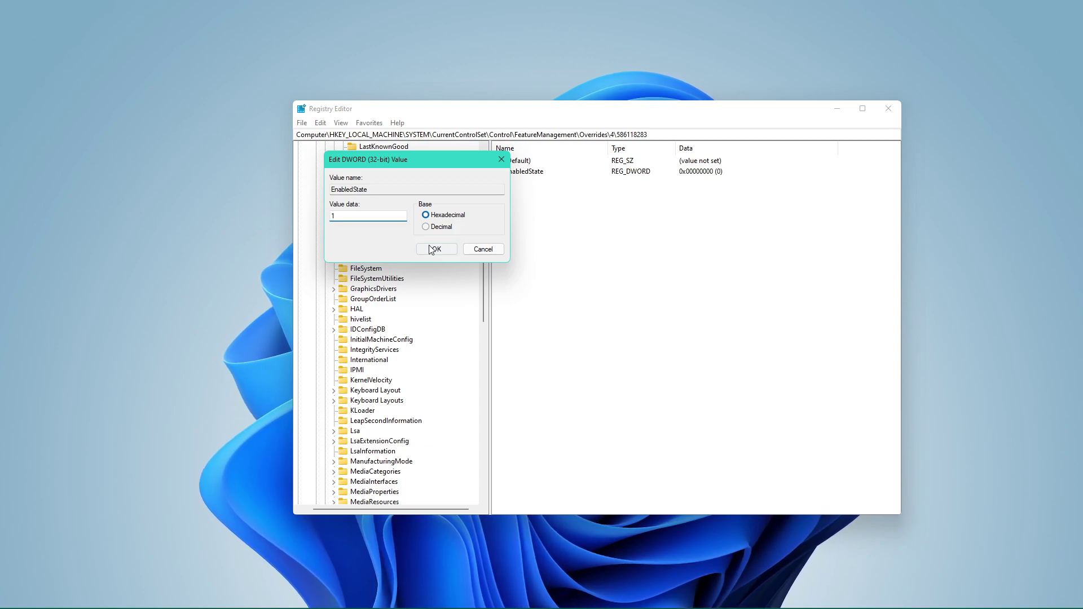
Step: Create a 32-bit DWORD named EnabledStateOptions with value data 1
right_click(546, 222)
mouse_move(559, 223)
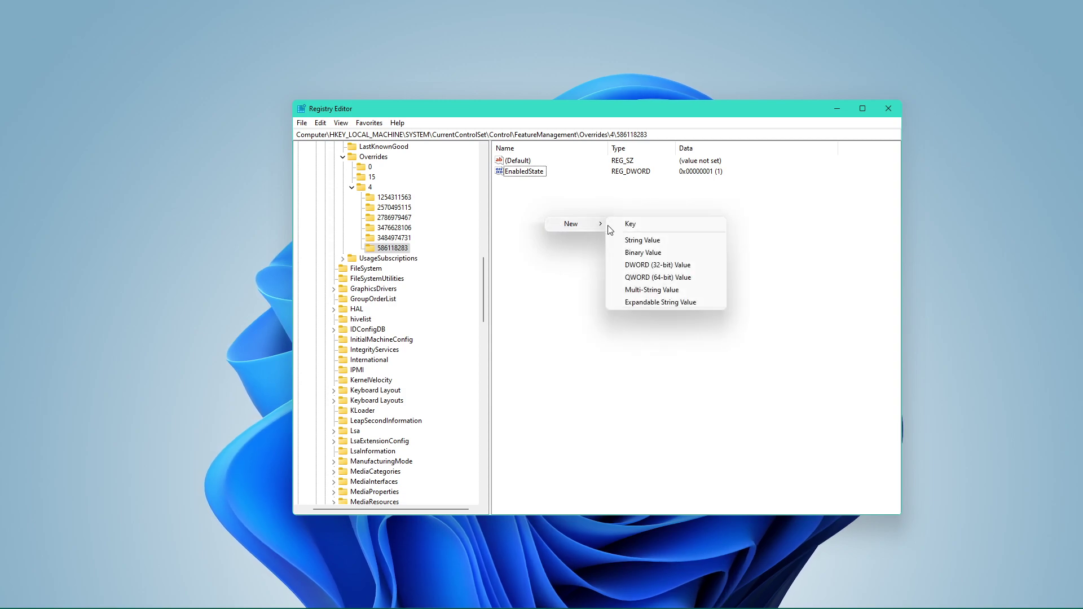
click(637, 266)
text(E)
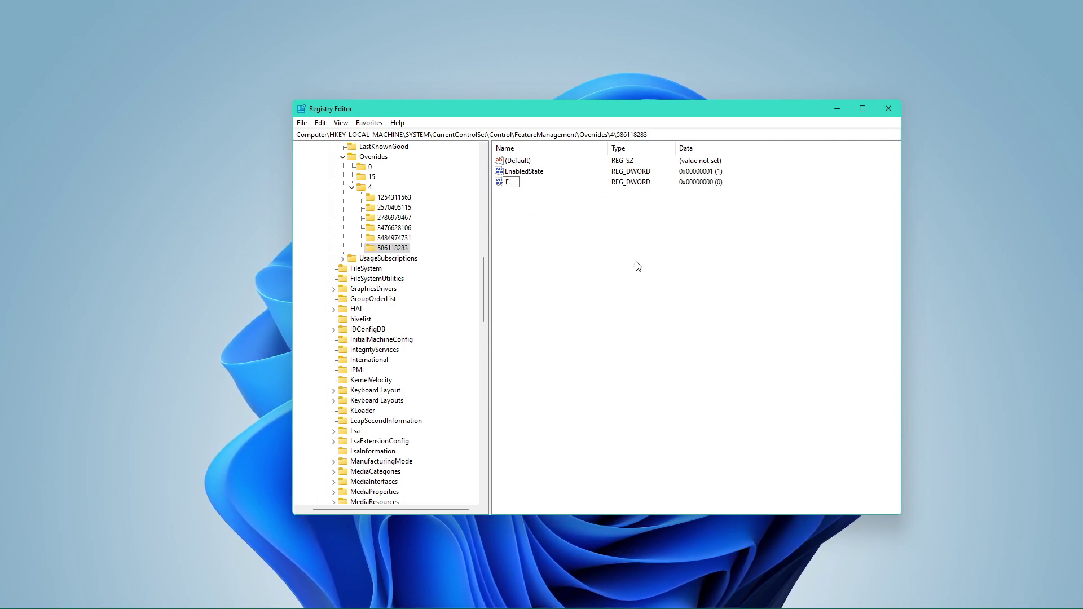
text(nabledStateOptions)
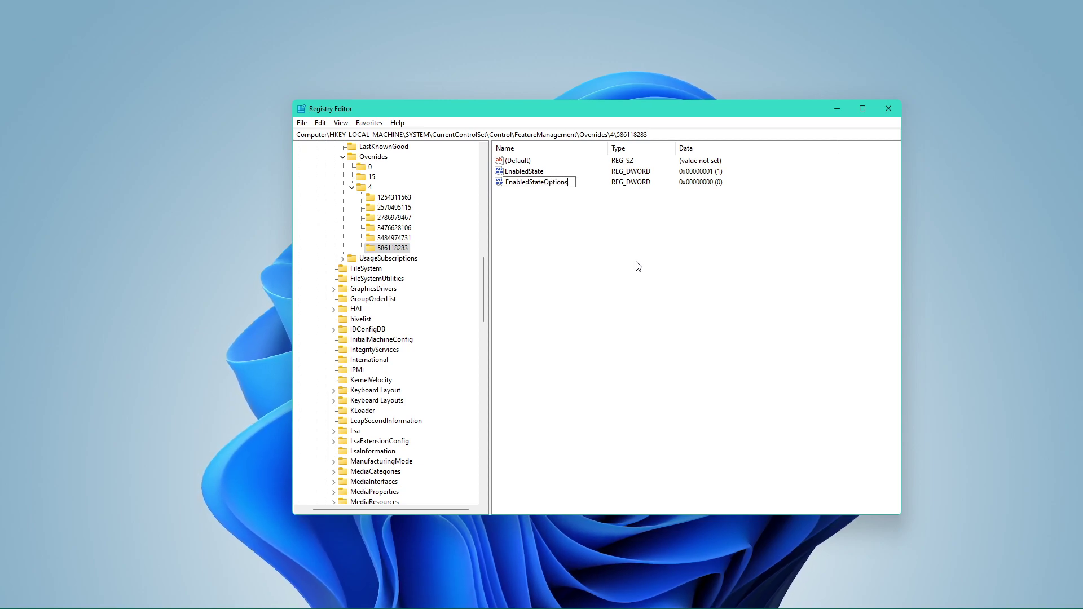
key(Return)
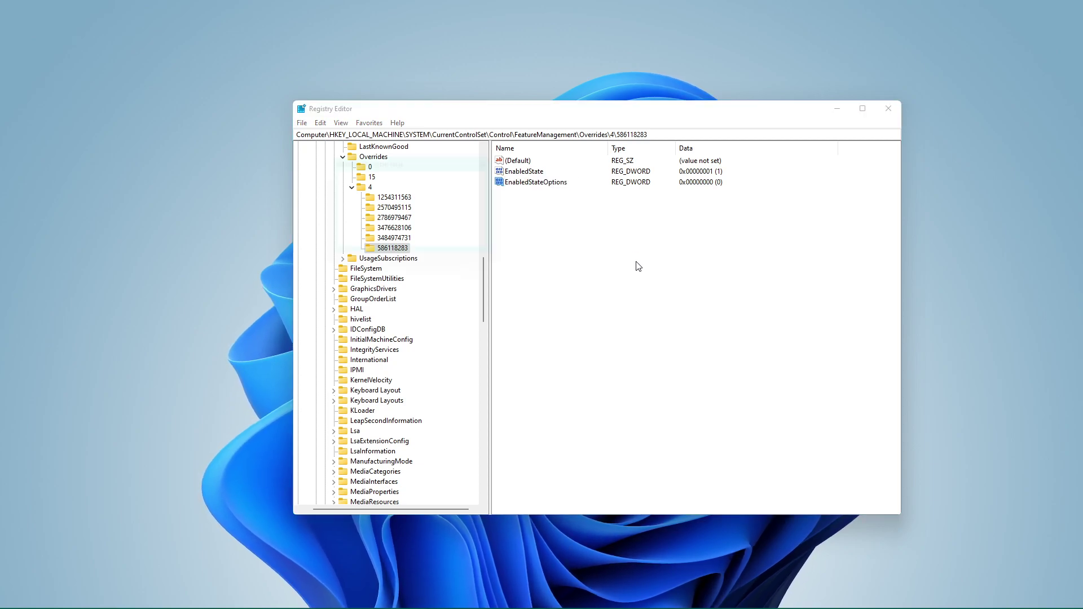
key(Return)
text(1)
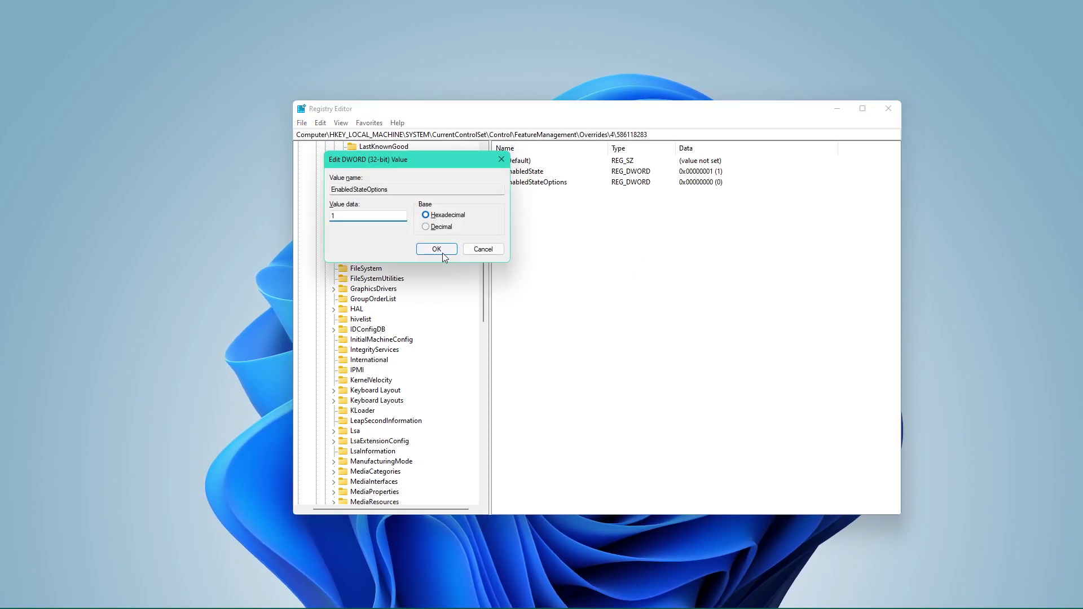
click(436, 251)
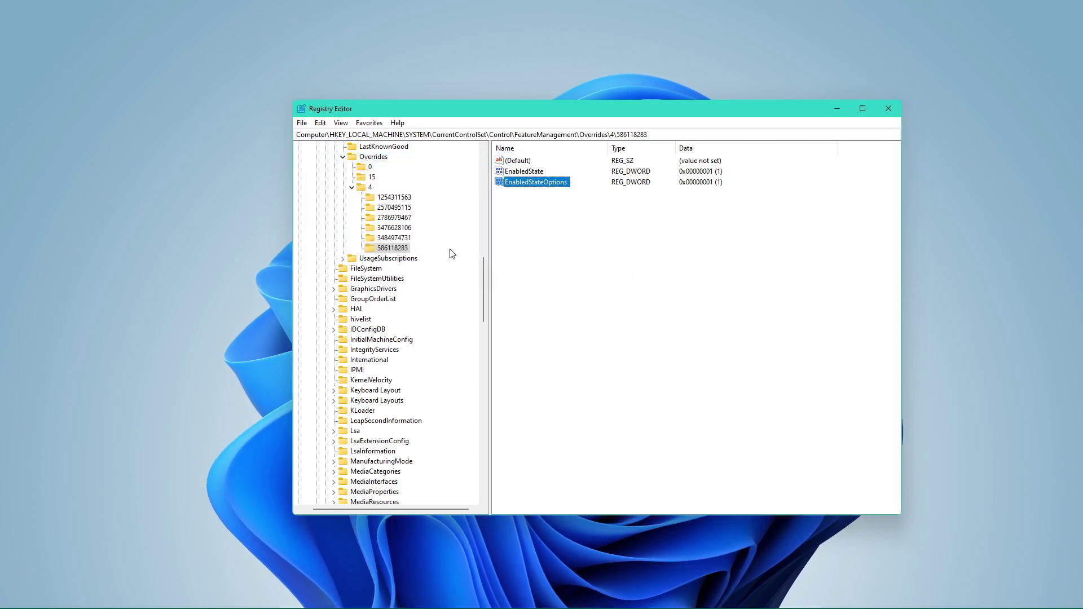
Step: Add a 32-bit DWORD named Variant, leaving its data at 0
right_click(535, 221)
mouse_move(556, 227)
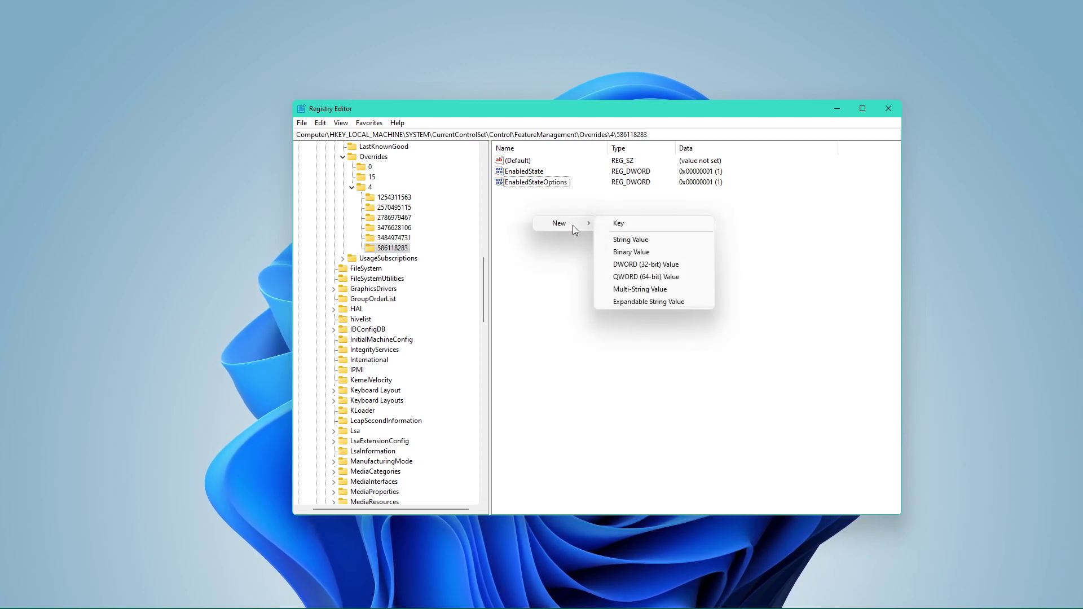
click(624, 265)
text(Variant)
key(Return)
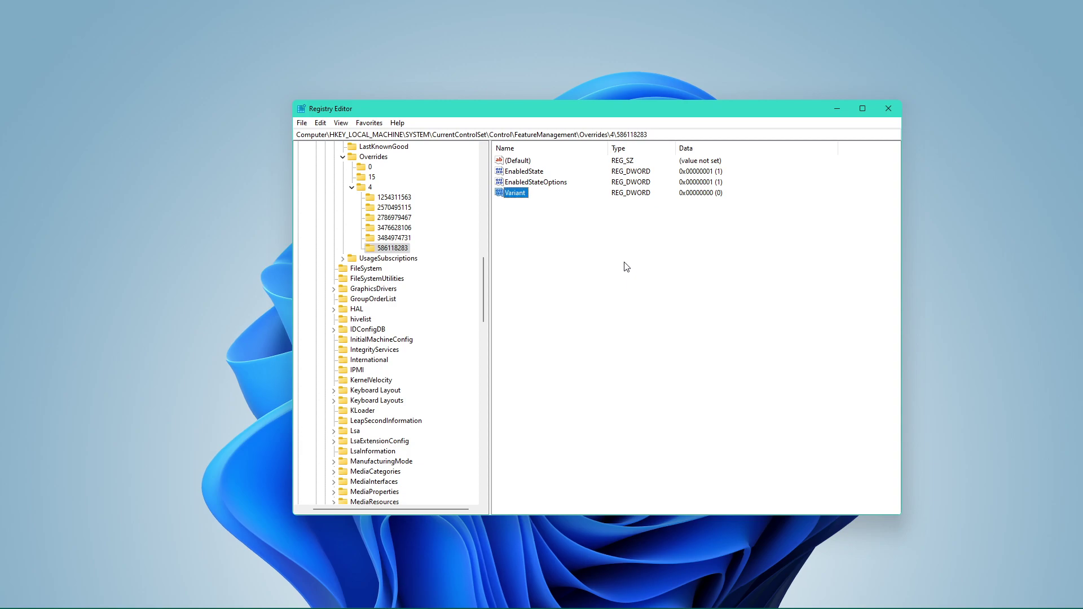
key(Return)
key(Return)
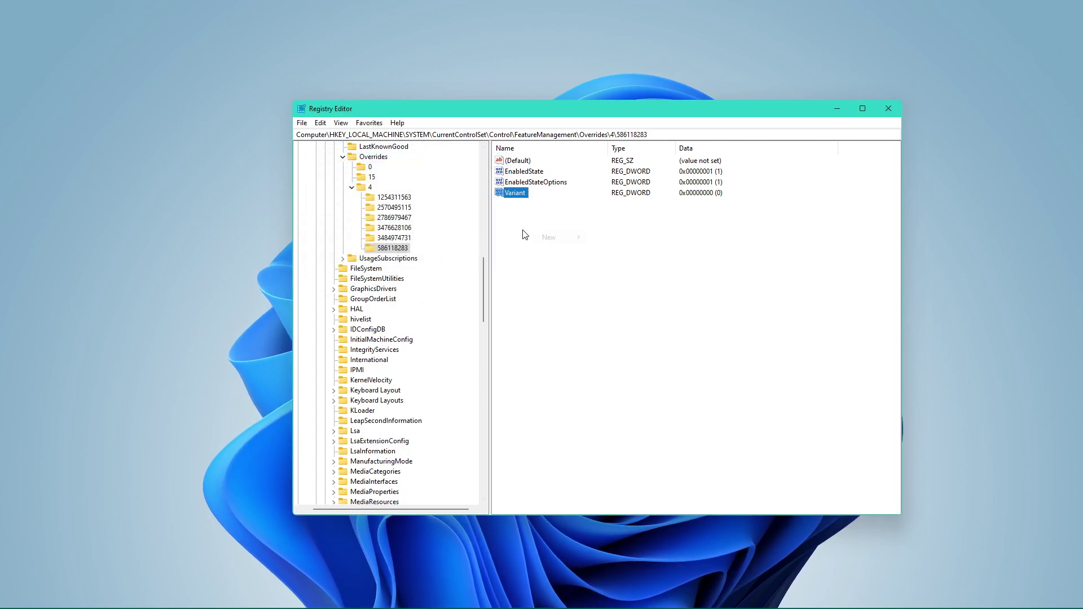
Step: Add a 32-bit DWORD named VariantPayload and open its data for editing
right_click(524, 232)
mouse_move(549, 241)
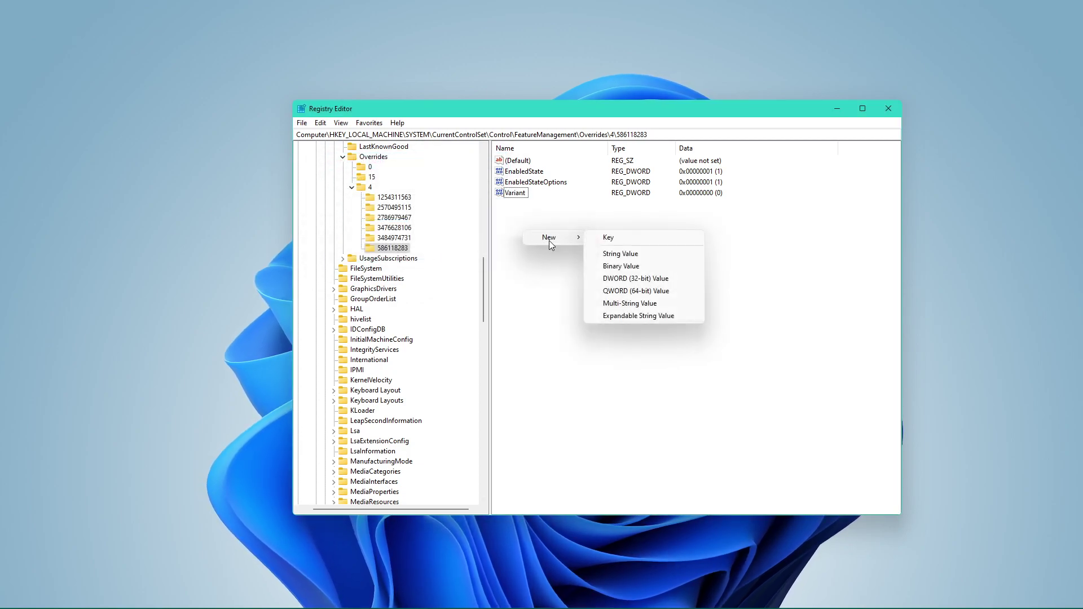
click(614, 278)
text(Variant)
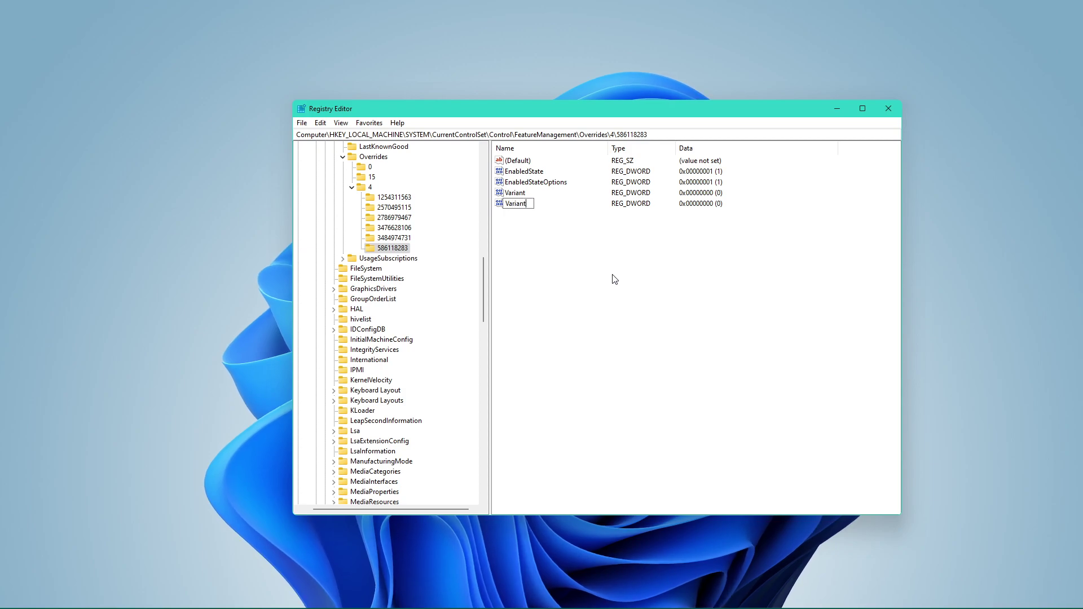
text(Payloa)
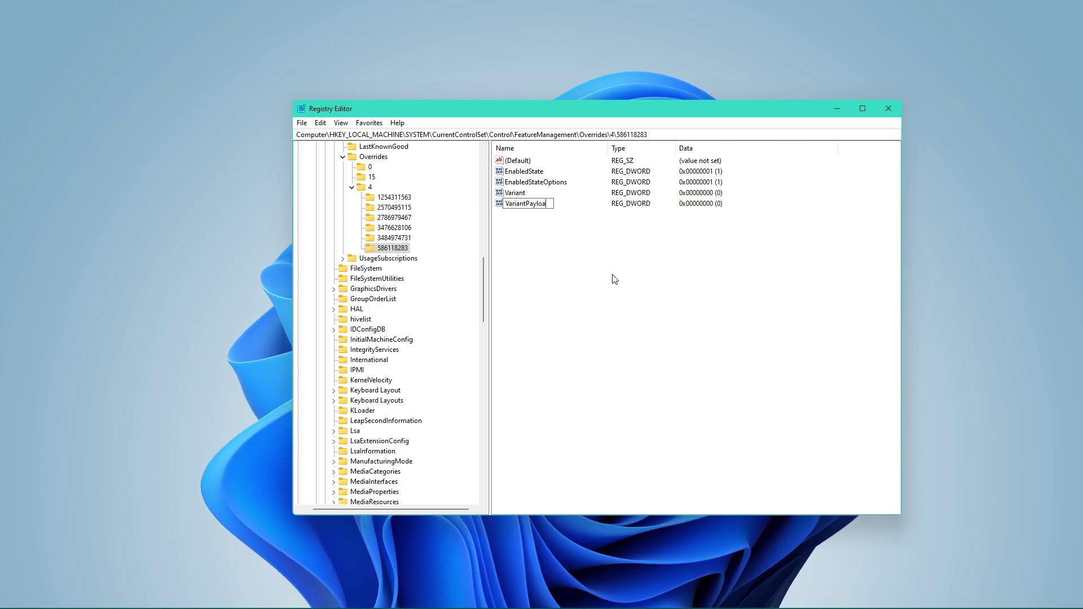
text(d)
key(Return)
key(Return)
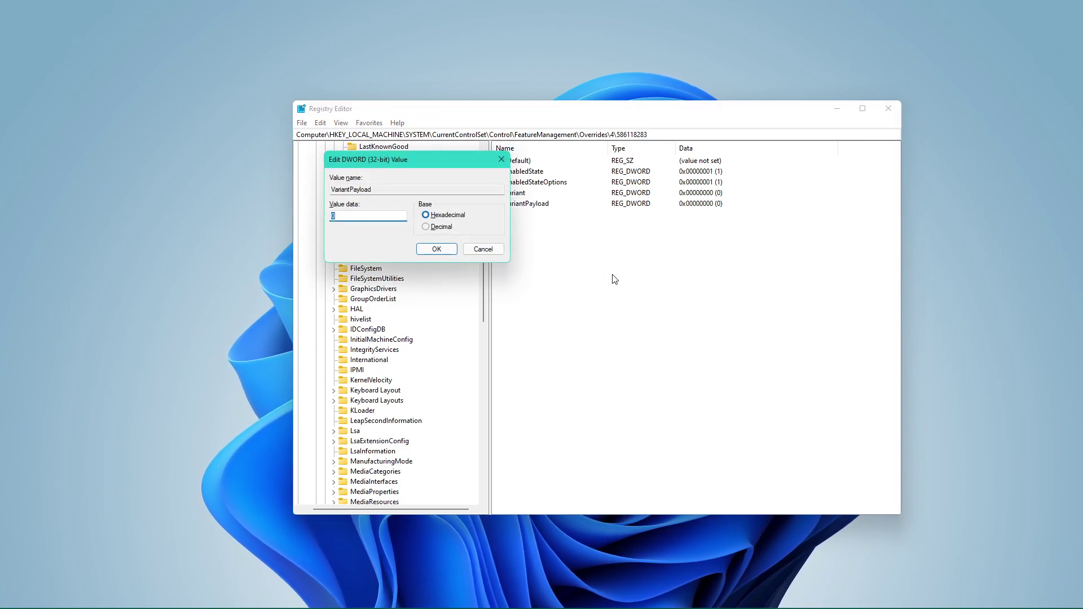
Step: Confirm VariantPayload as 0, then create DWORD VariantPayloadKind with data 0
click(452, 249)
right_click(514, 237)
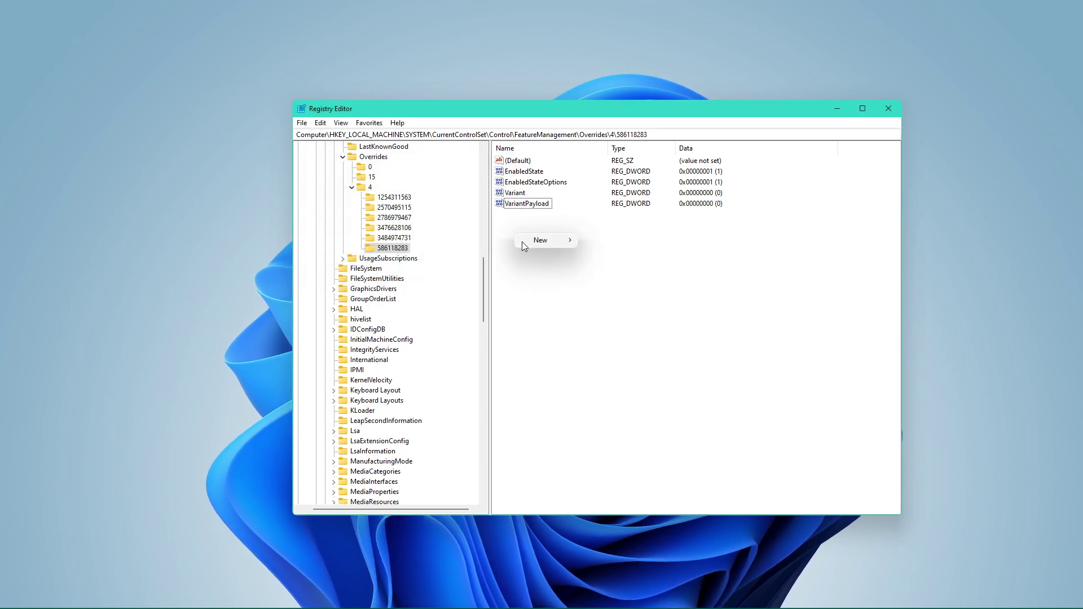
mouse_move(522, 243)
click(602, 284)
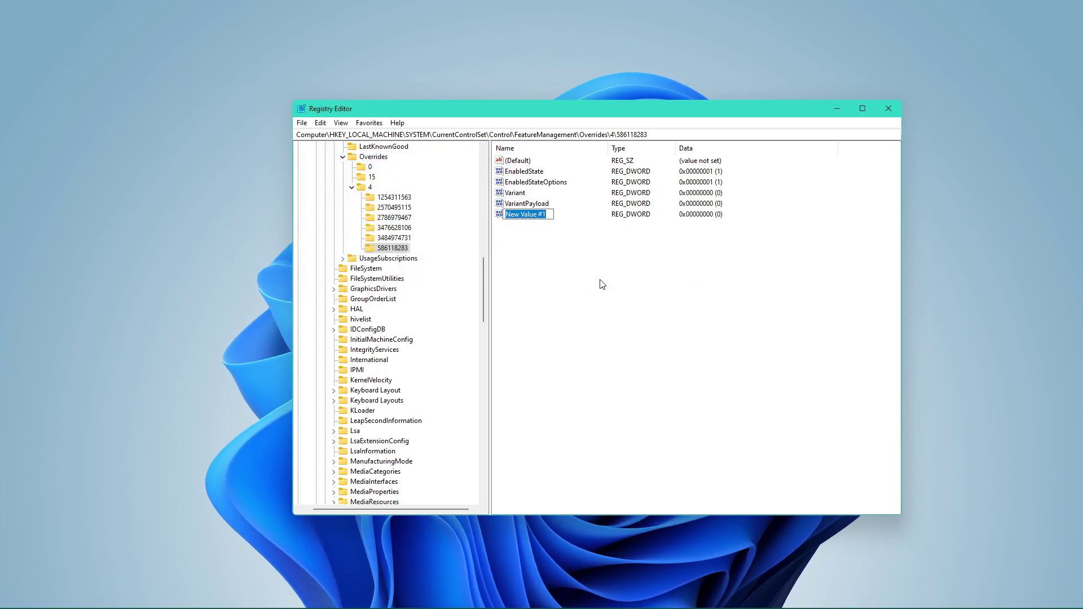
text(VariantPay)
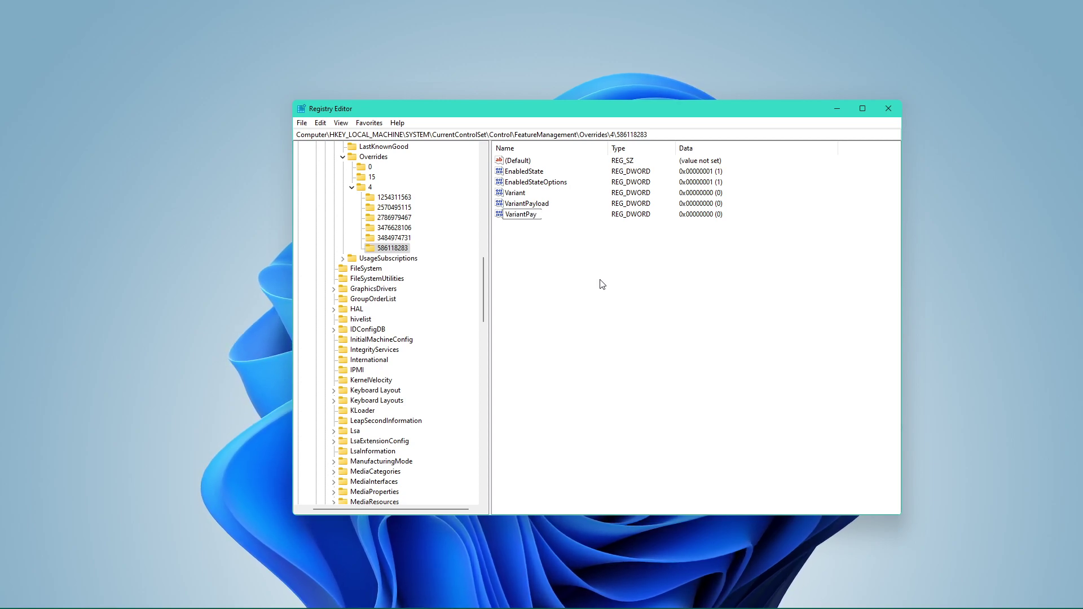
text(loadKind)
key(Return)
key(Return)
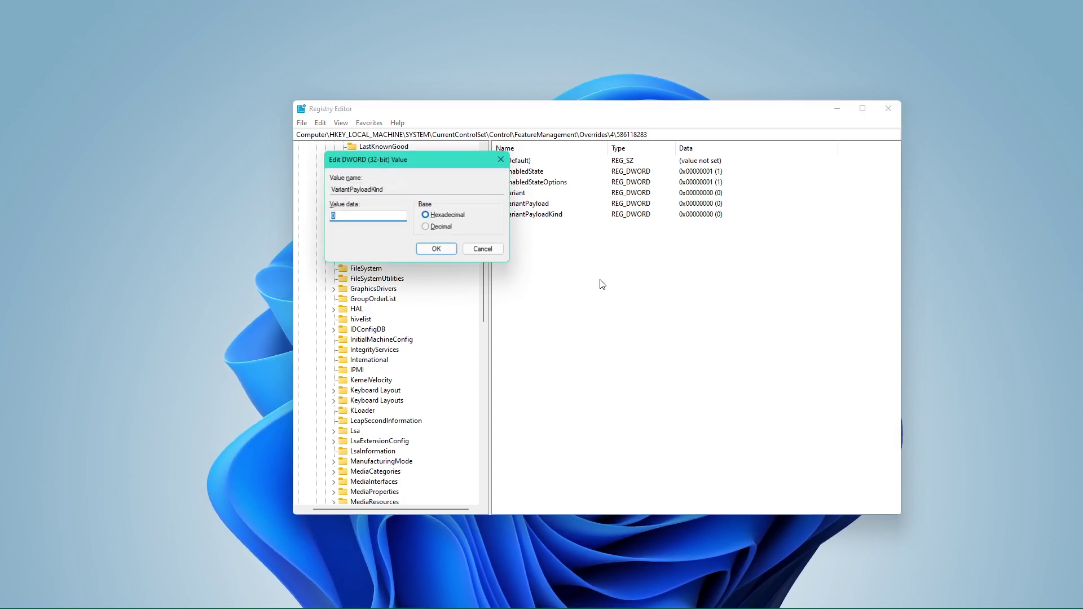
click(419, 248)
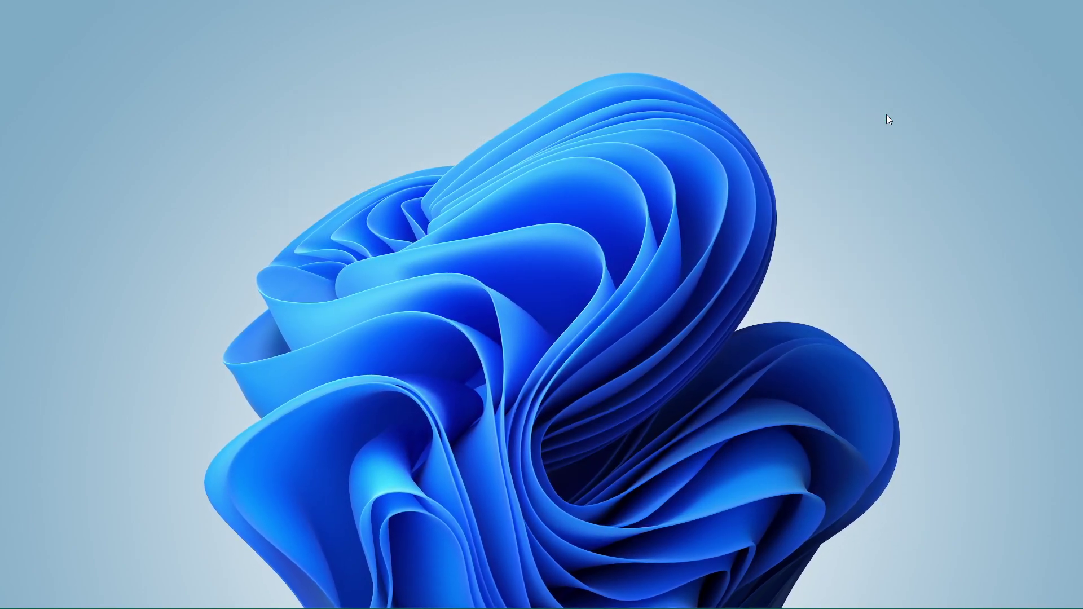
Step: Search for 'task' from the Start menu and launch Task Manager
key(super)
text(task)
key(Return)
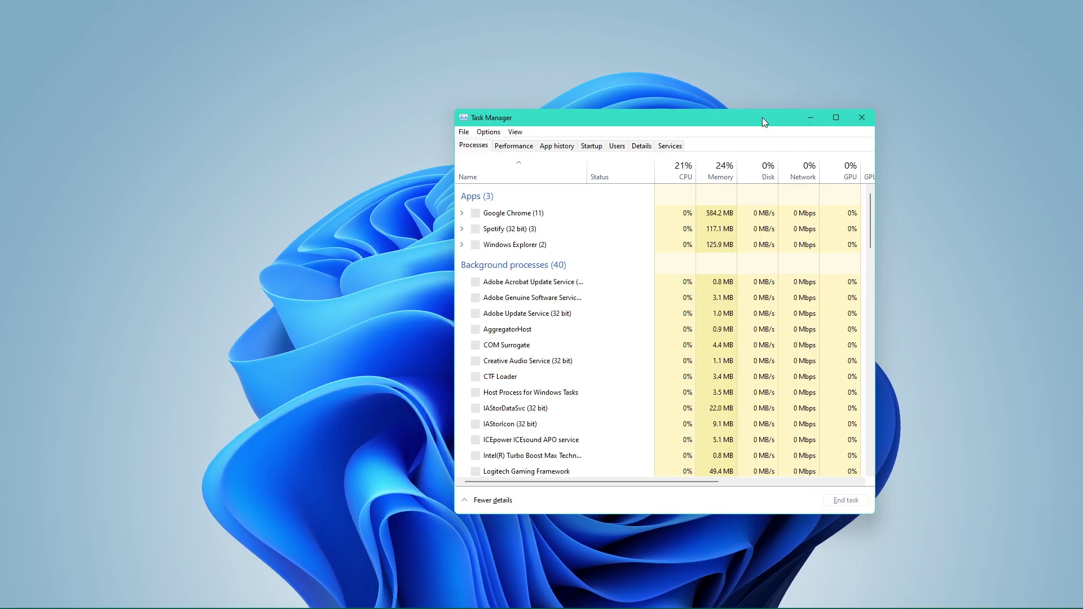
Step: Restart the Windows Explorer entry in Task Manager's Processes list via its context menu
drag(719, 118, 588, 110)
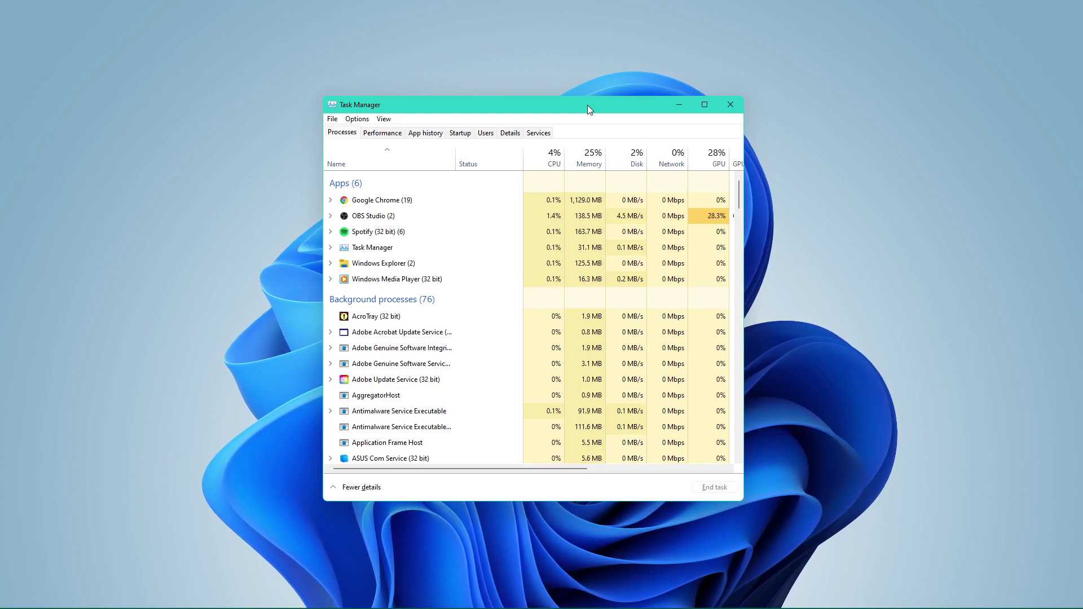
click(393, 269)
right_click(394, 269)
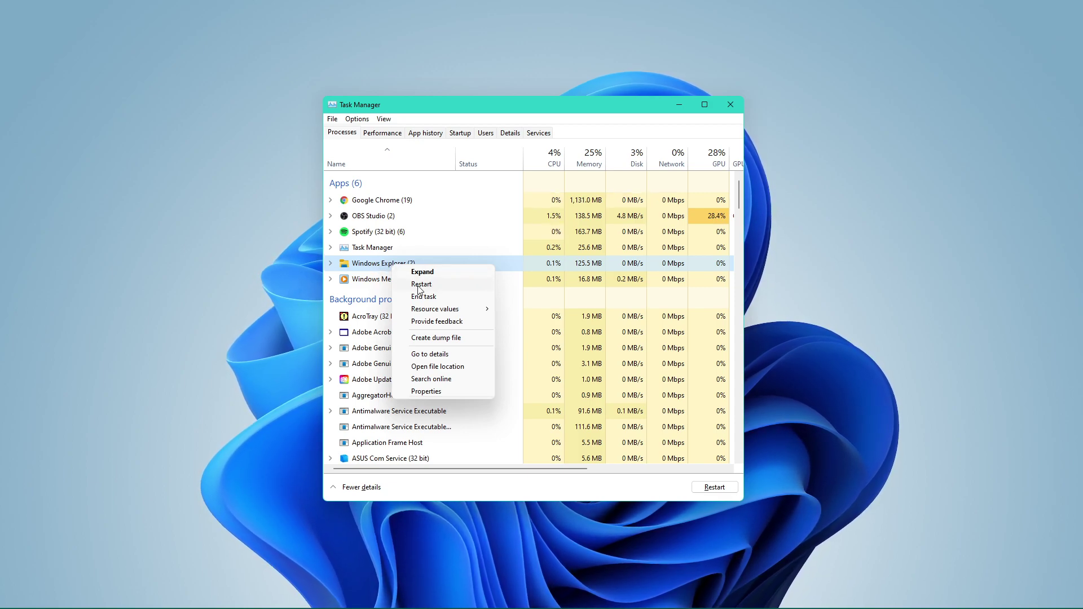
click(383, 265)
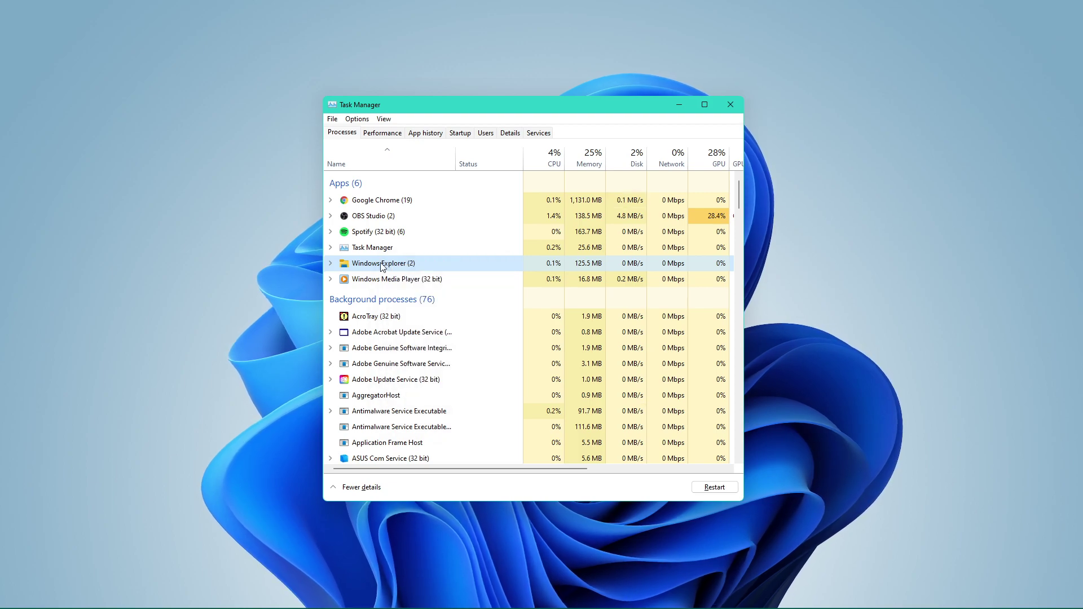